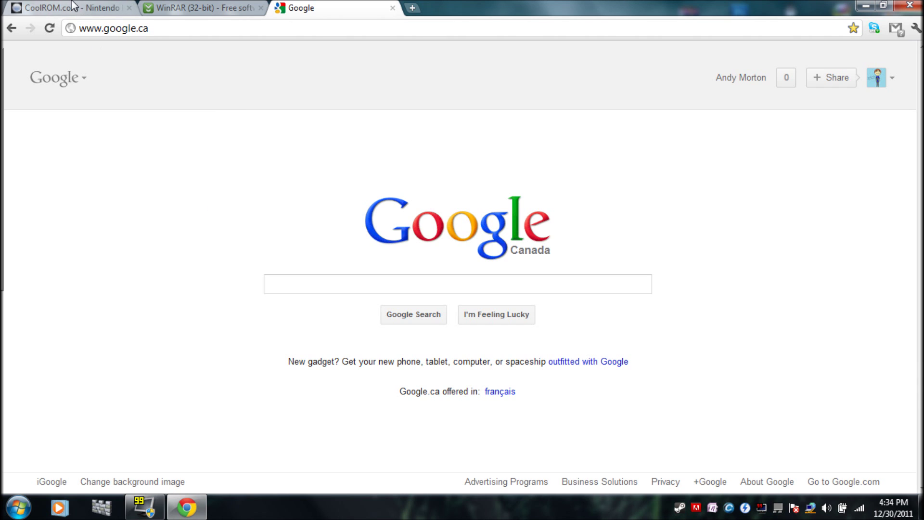
Switch to the CoolROM Nintendo DS emulators tab and go to the CoolROM home page
click(51, 10)
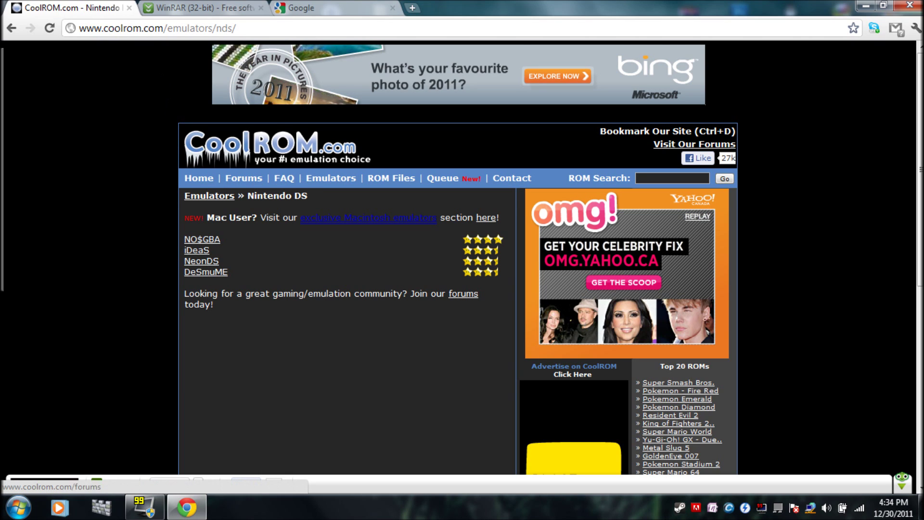
click(208, 179)
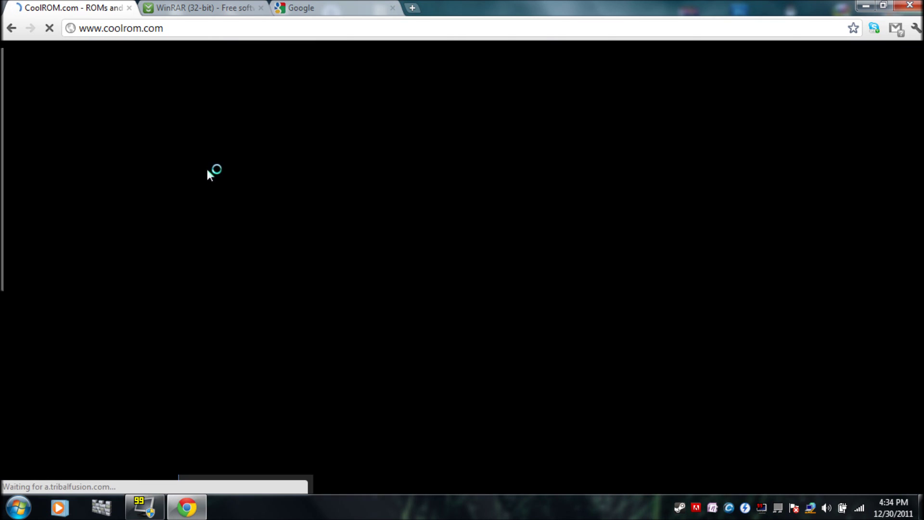
mouse_move(344, 183)
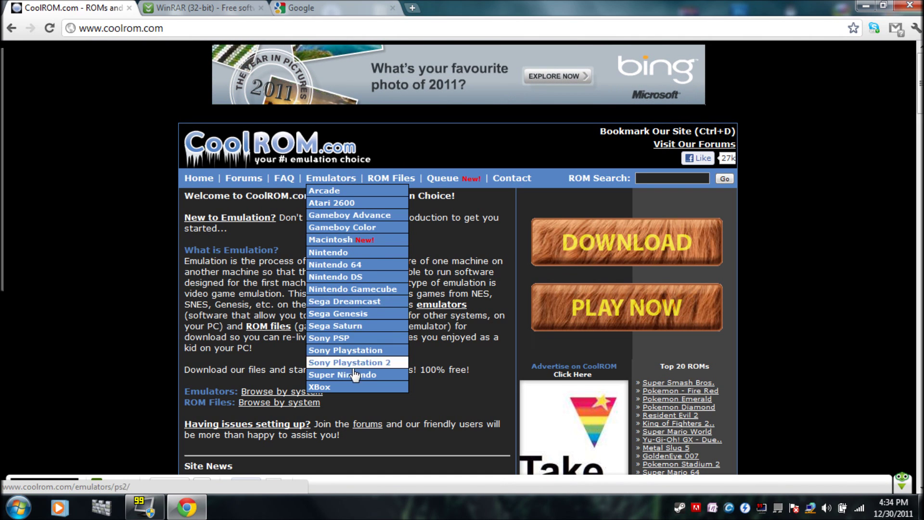
click(346, 281)
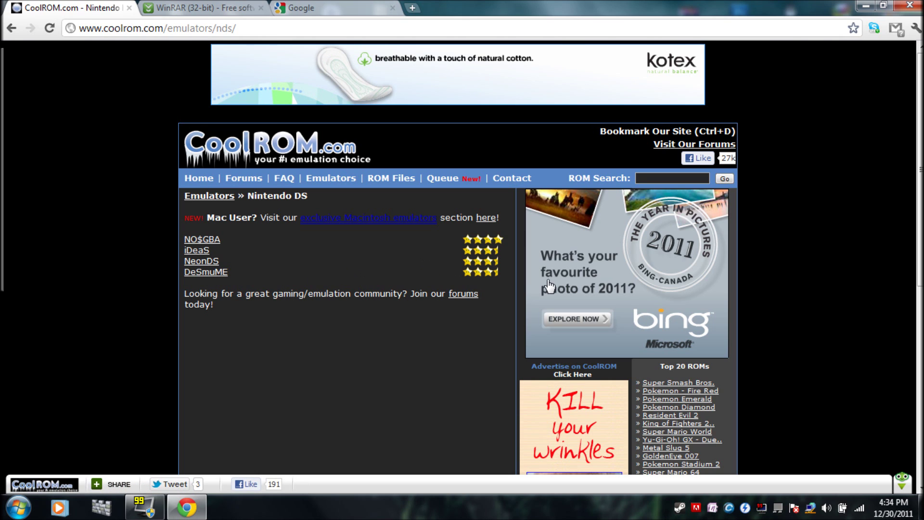
click(215, 272)
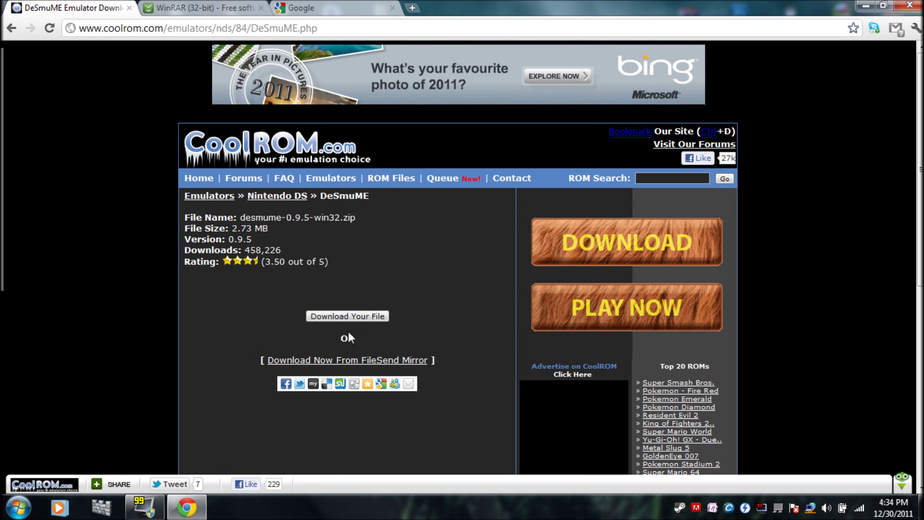
Start the desmume-0.9.5-win32.zip download, cancel it, and minimize Chrome to the desktop
click(348, 317)
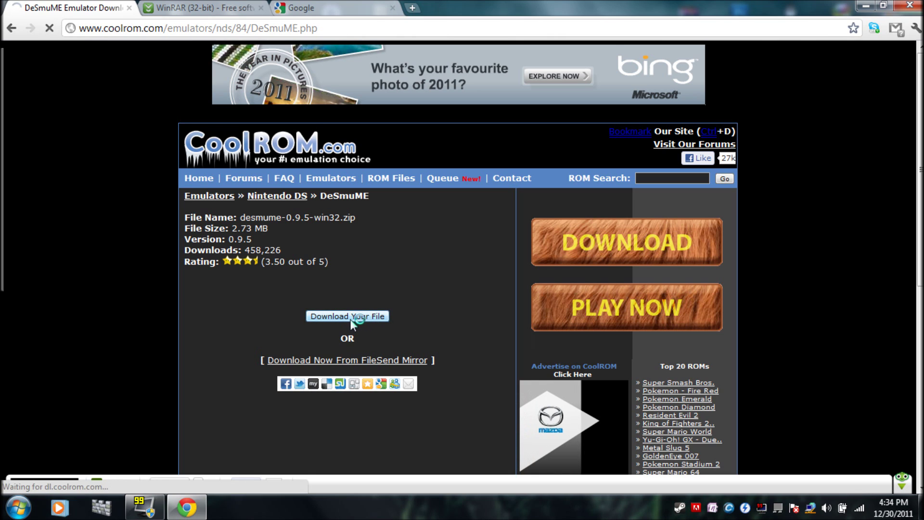
click(125, 473)
click(154, 459)
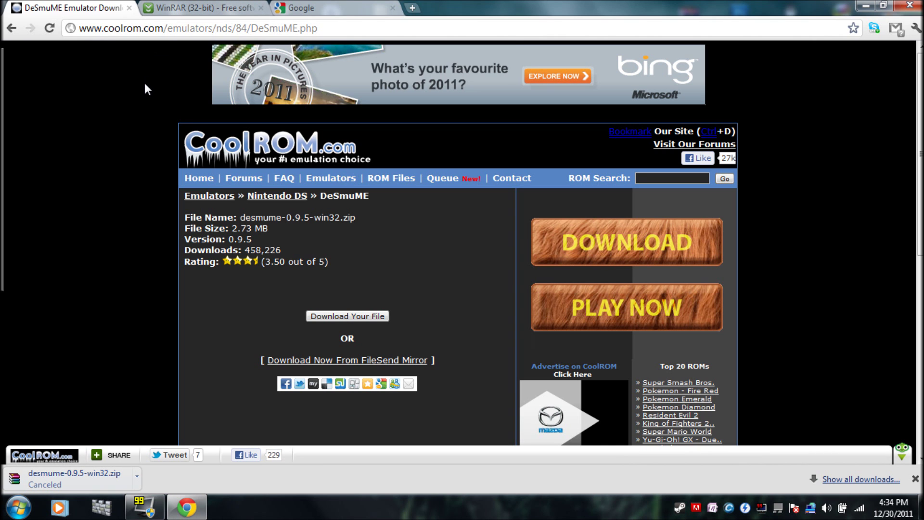
click(866, 6)
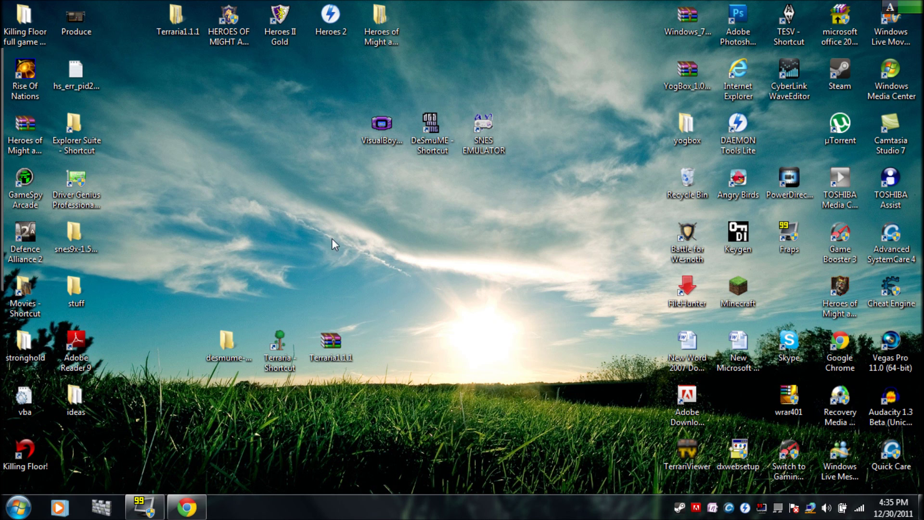
double_click(244, 346)
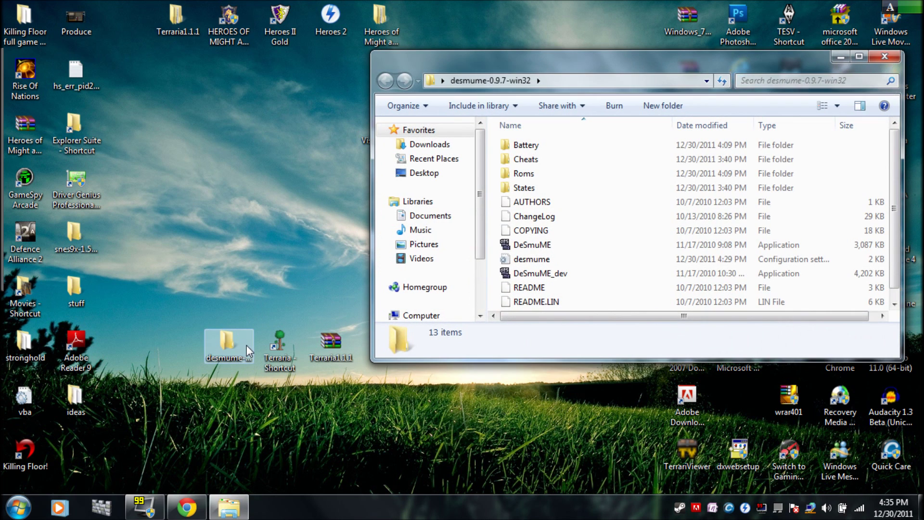
drag(649, 71, 521, 110)
scroll(433, 245, down, 1)
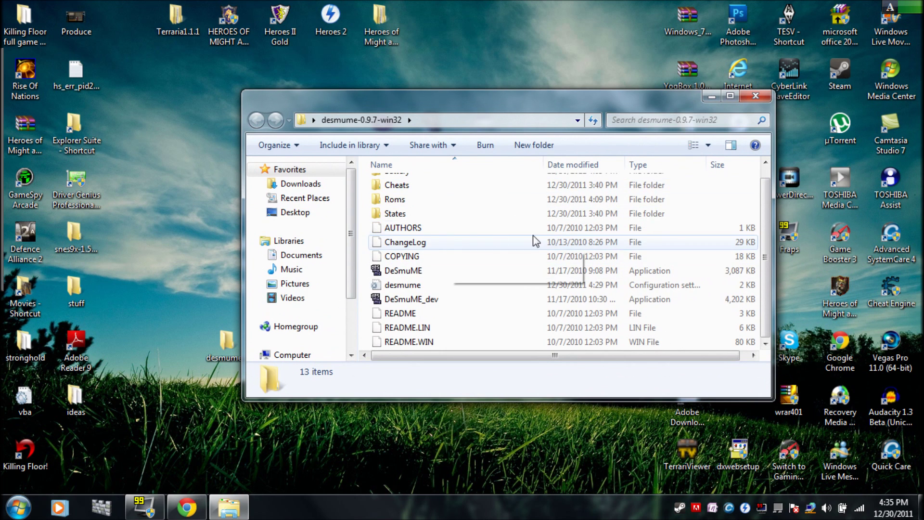
click(754, 98)
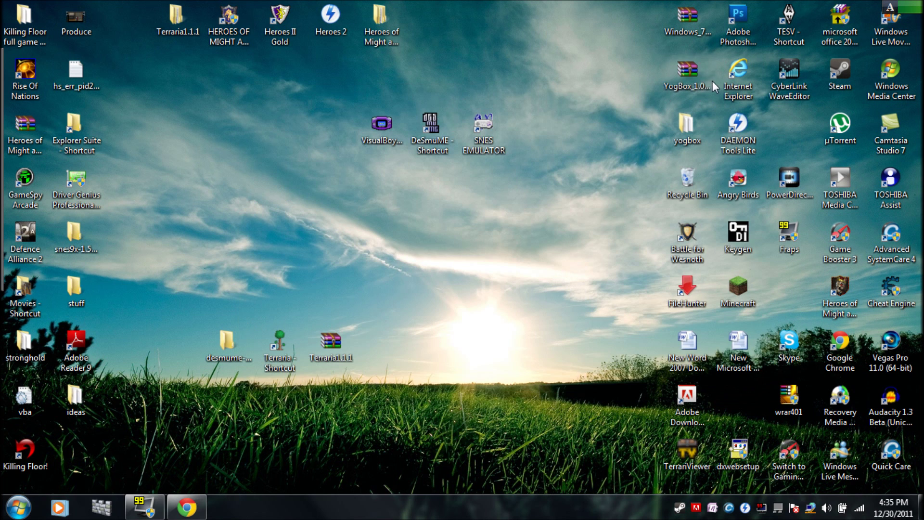
click(686, 21)
click(553, 41)
click(38, 131)
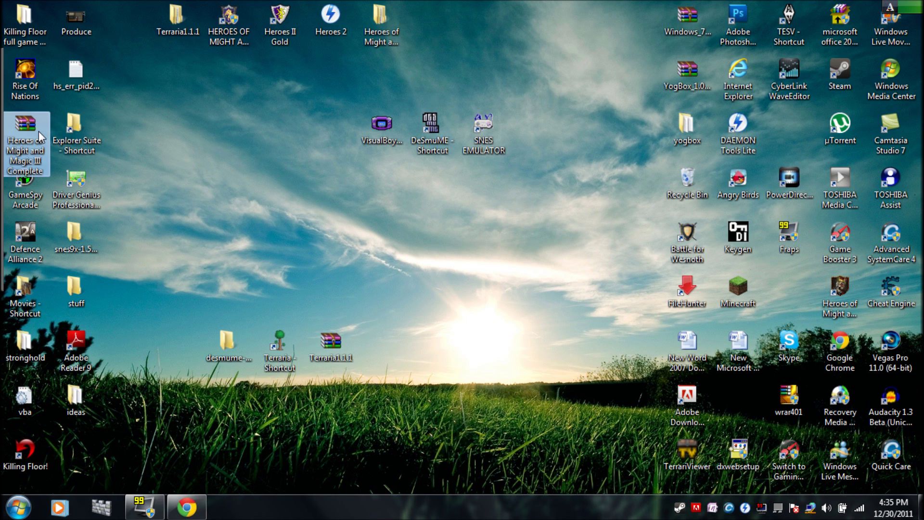
right_click(38, 131)
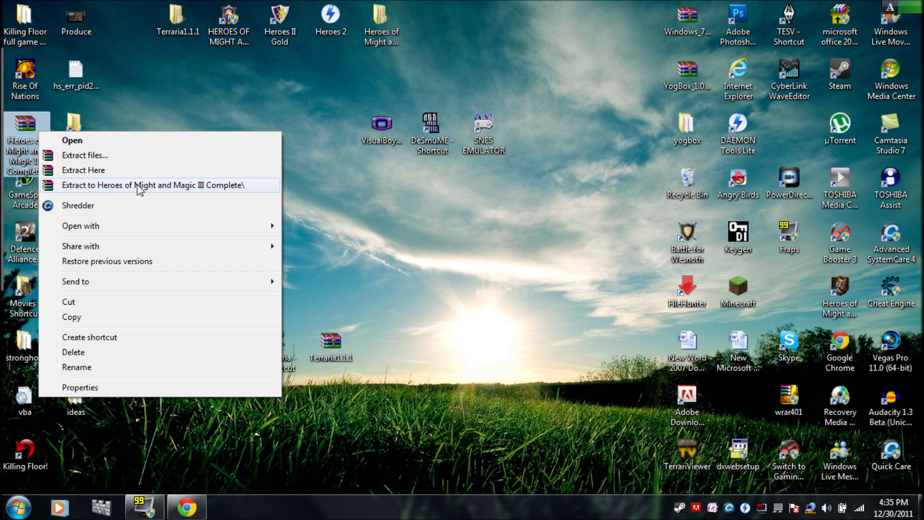
click(143, 104)
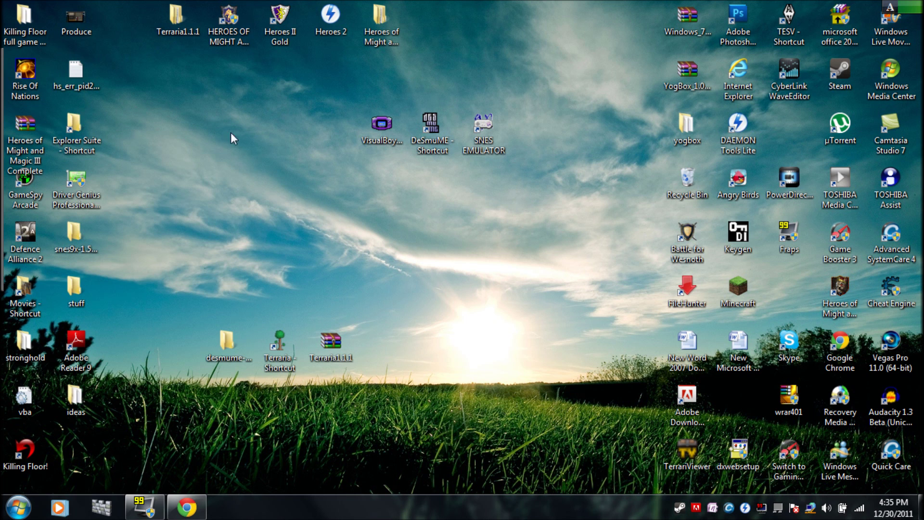
click(185, 503)
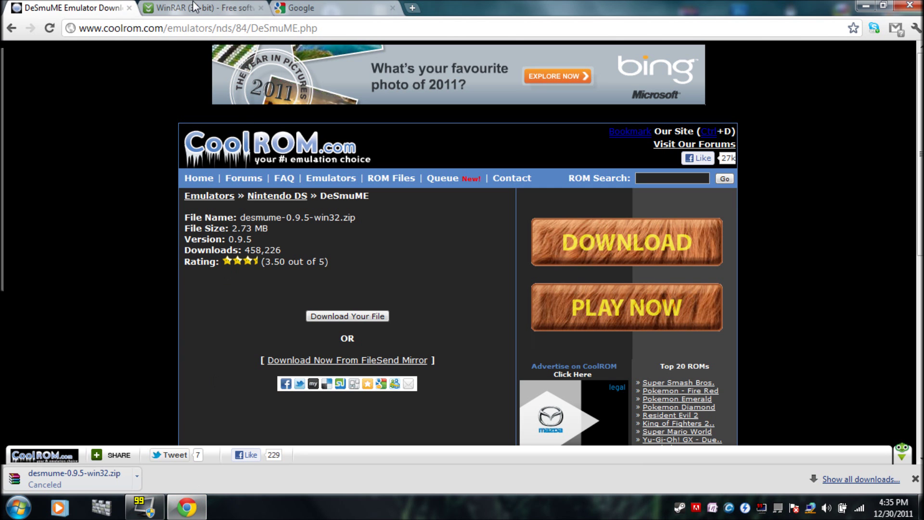
click(194, 7)
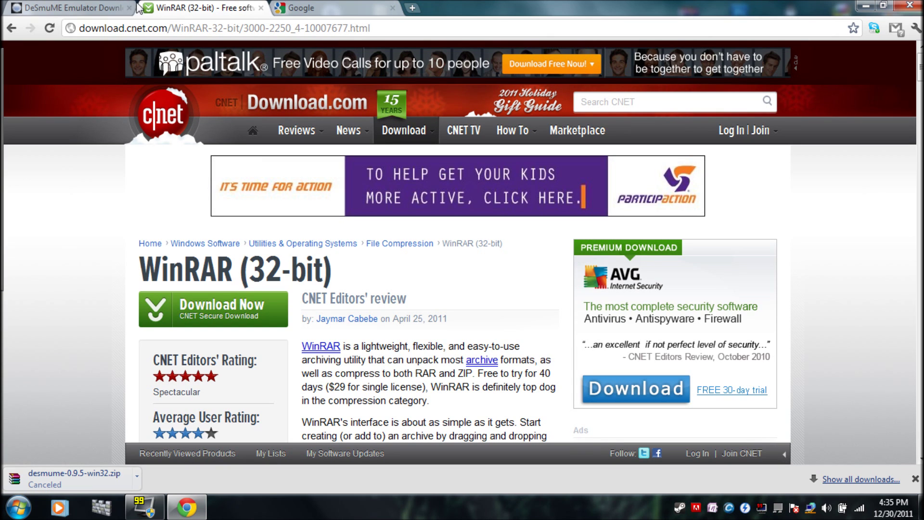
click(72, 7)
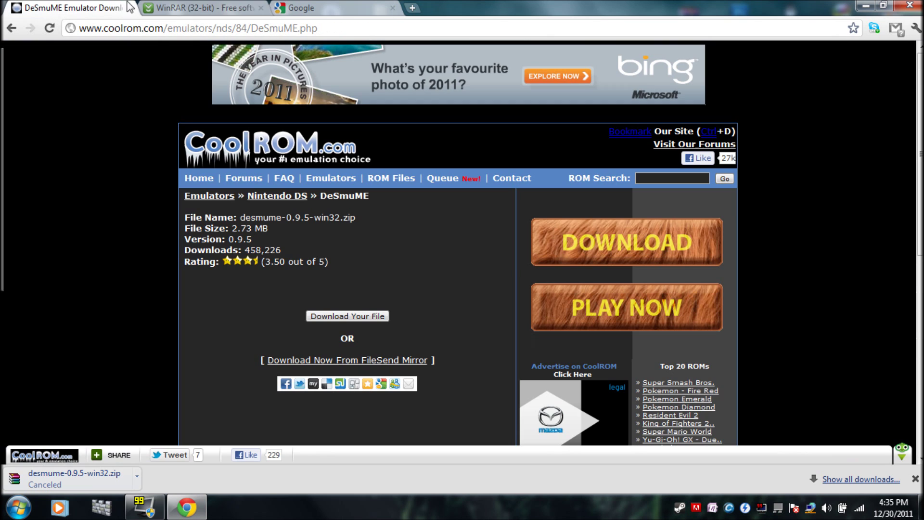
click(863, 5)
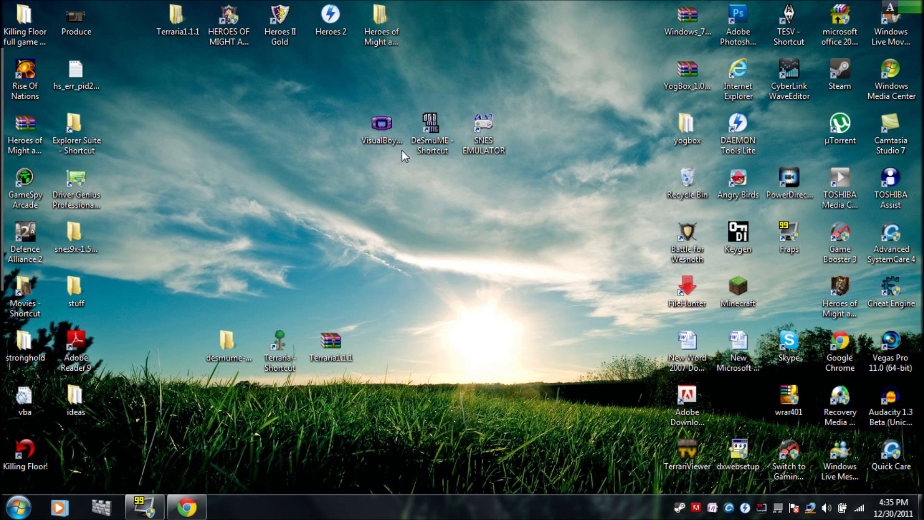
double_click(226, 341)
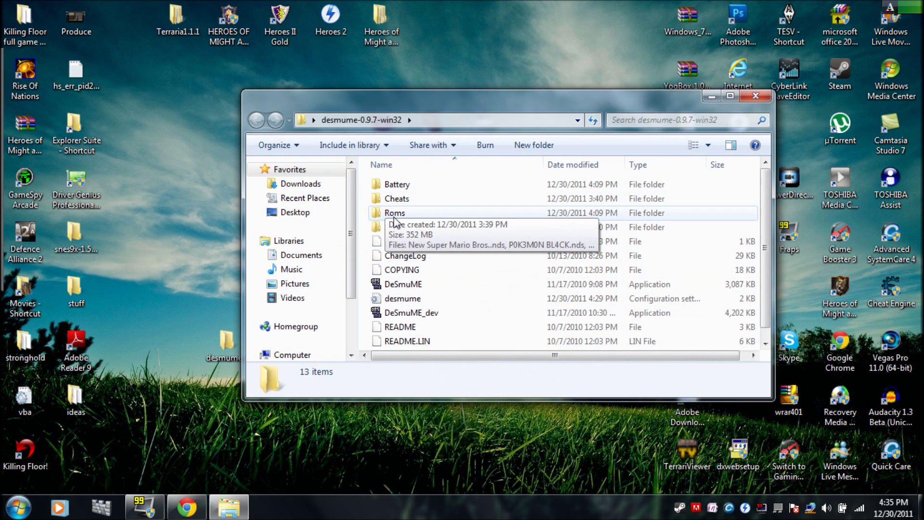
click(395, 217)
double_click(394, 214)
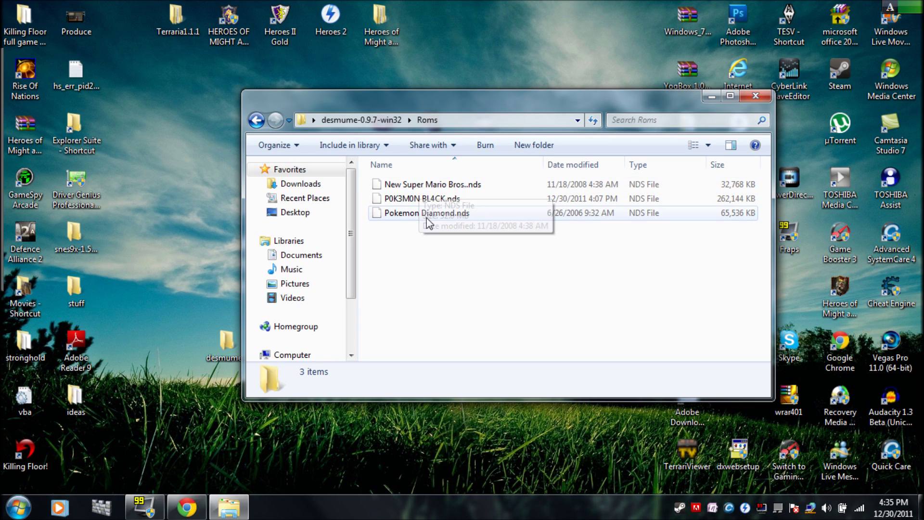
click(257, 121)
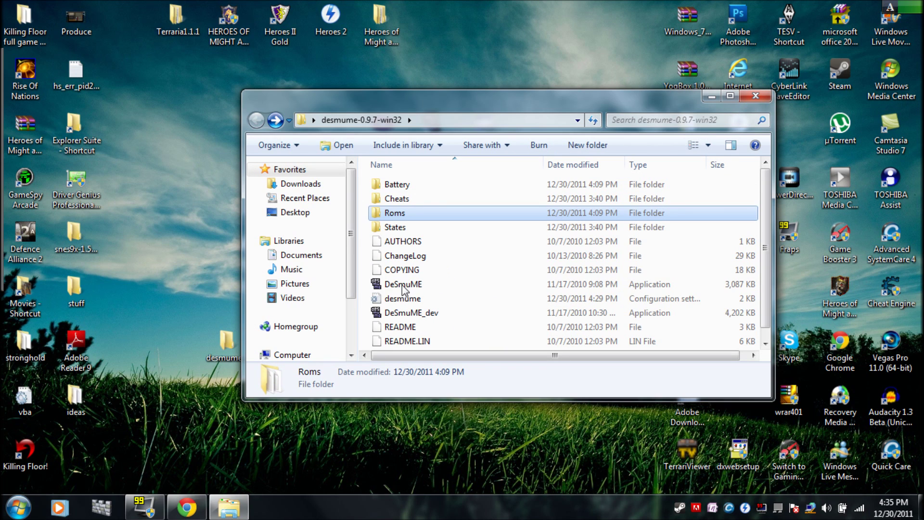
click(753, 96)
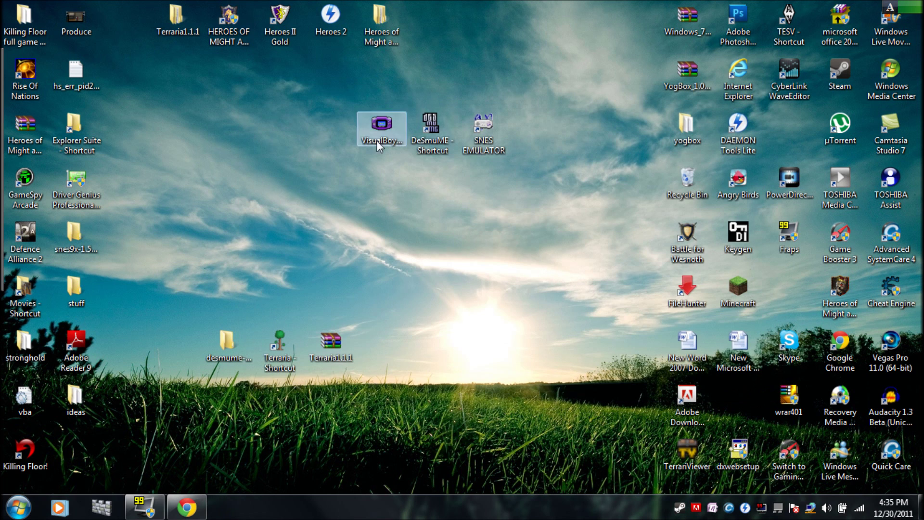
Load the P0K3M0N BL4CK.nds ROM from the Roms folder and maximize the DeSmuME window
click(433, 146)
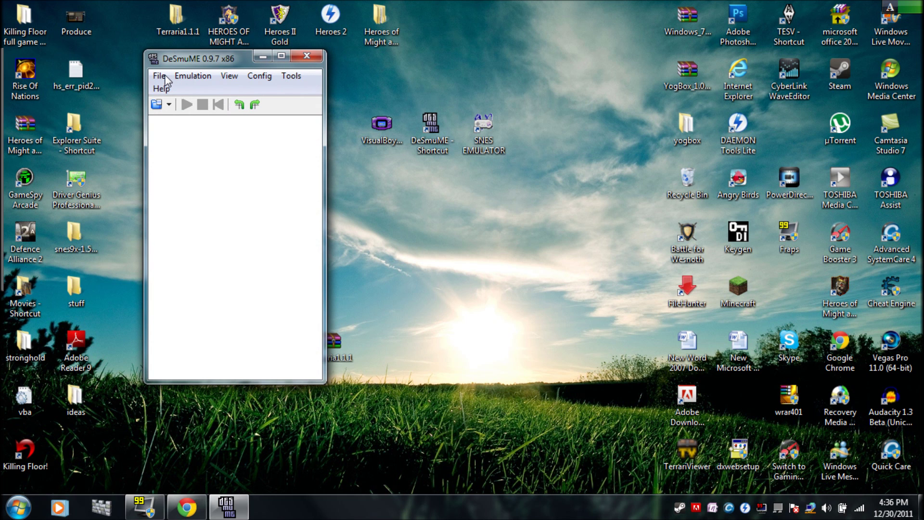
click(159, 76)
click(178, 91)
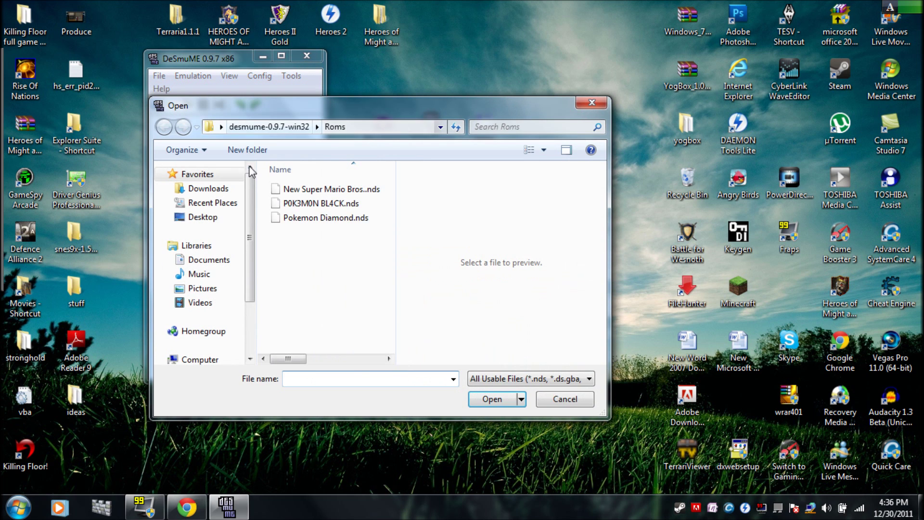
double_click(322, 204)
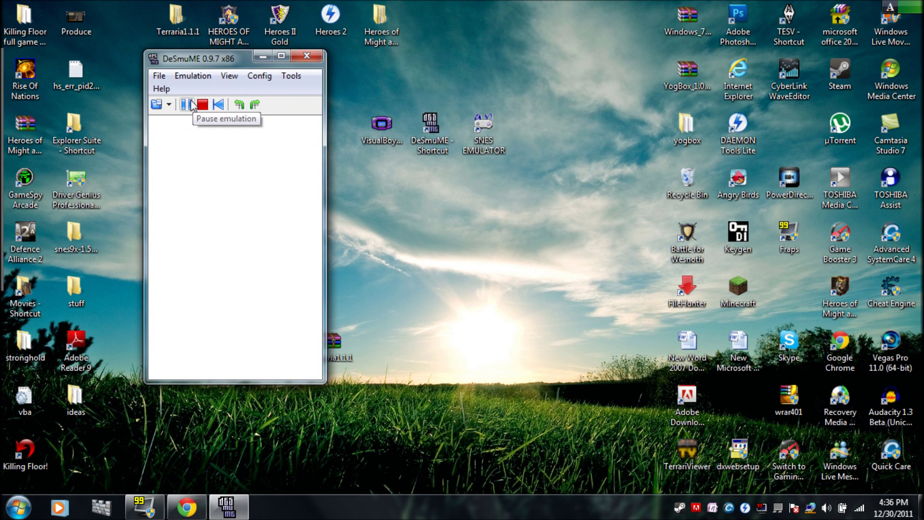
click(282, 57)
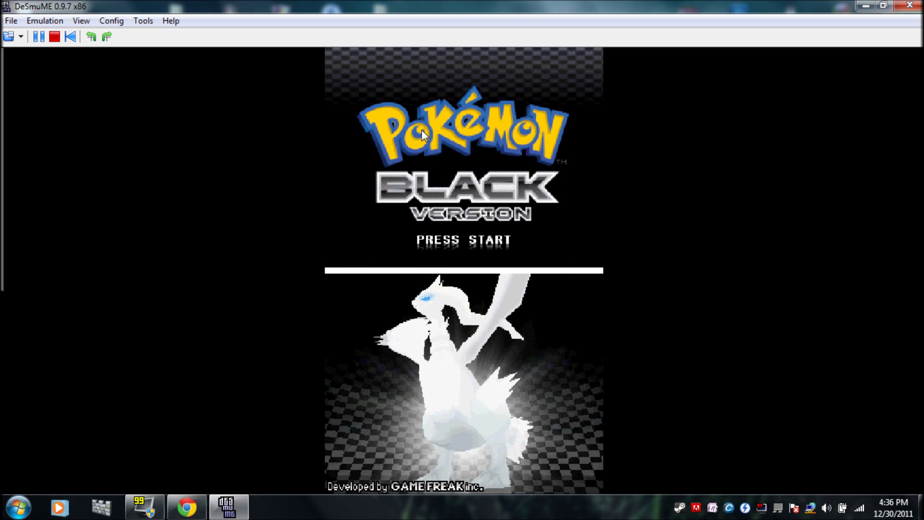
Mute DeSmuME in the Windows Volume Mixer
click(826, 507)
click(825, 469)
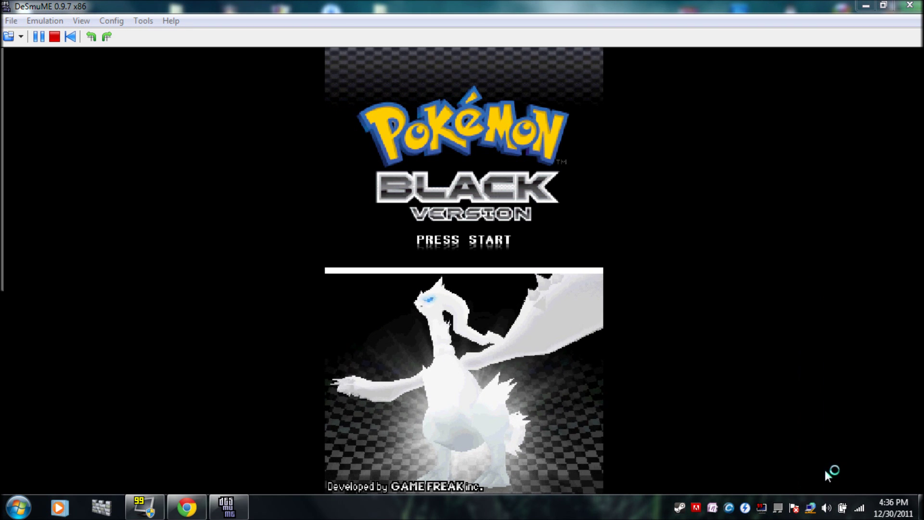
click(866, 448)
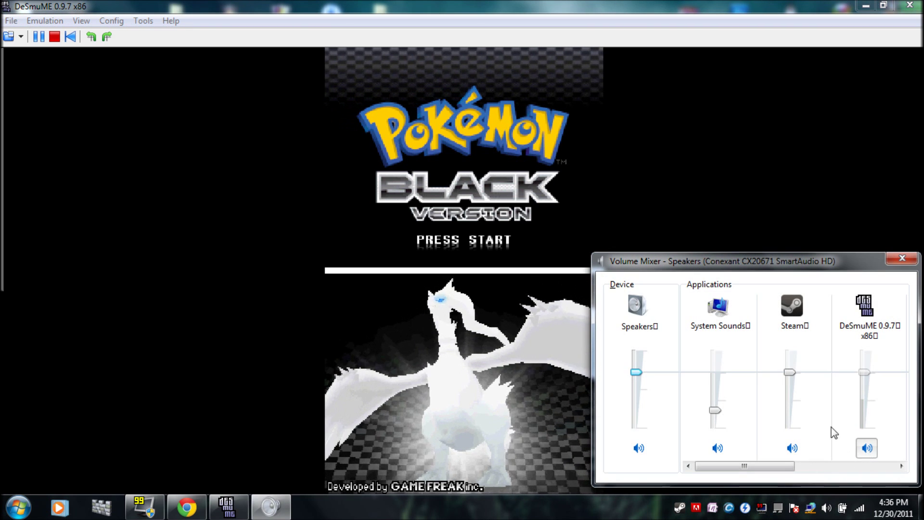
Return to the emulator and press Start to leave the Pokémon Black title screen
click(267, 268)
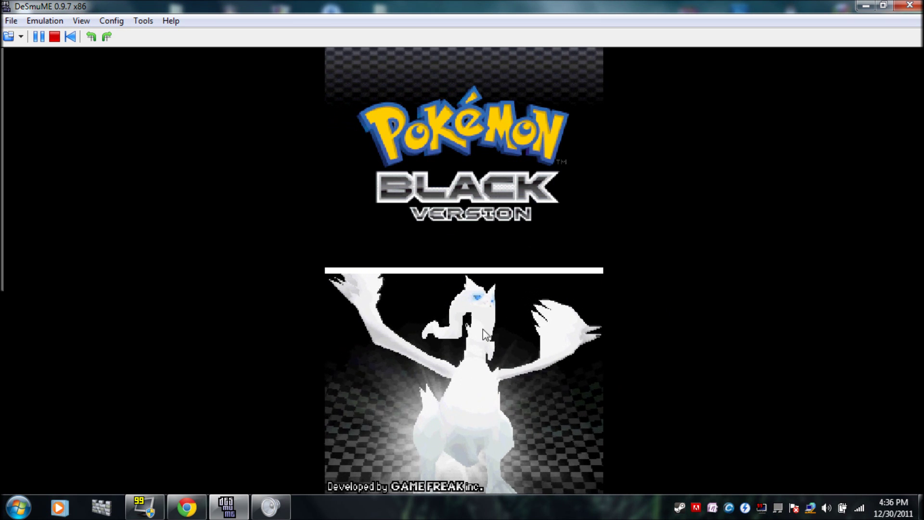
key(Return)
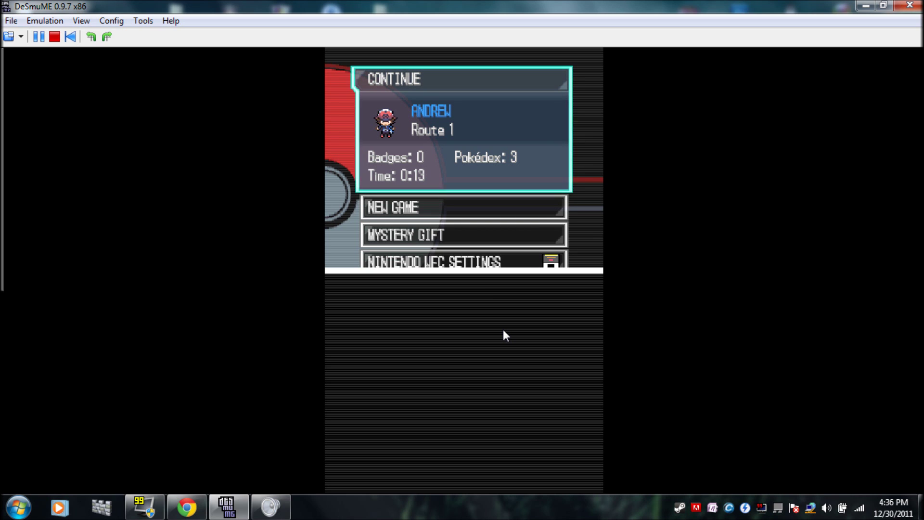
click(72, 22)
mouse_move(103, 22)
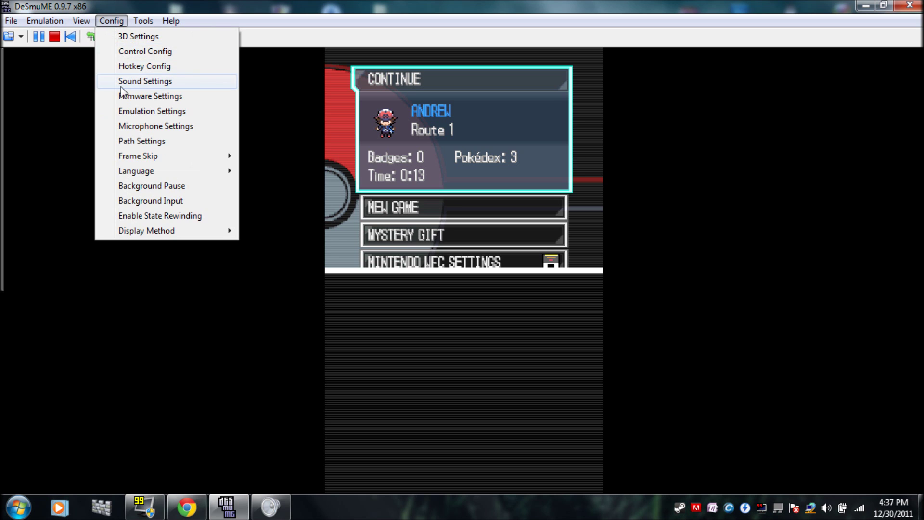
Map the DS A button to X and L to Q in Control Config, then close it
click(149, 52)
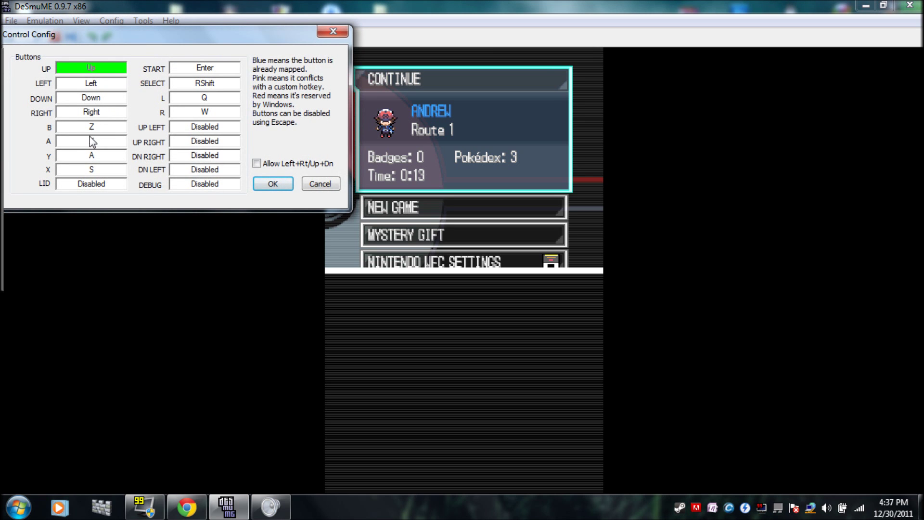
key(x)
key(q)
click(329, 32)
key(Down)
key(Up)
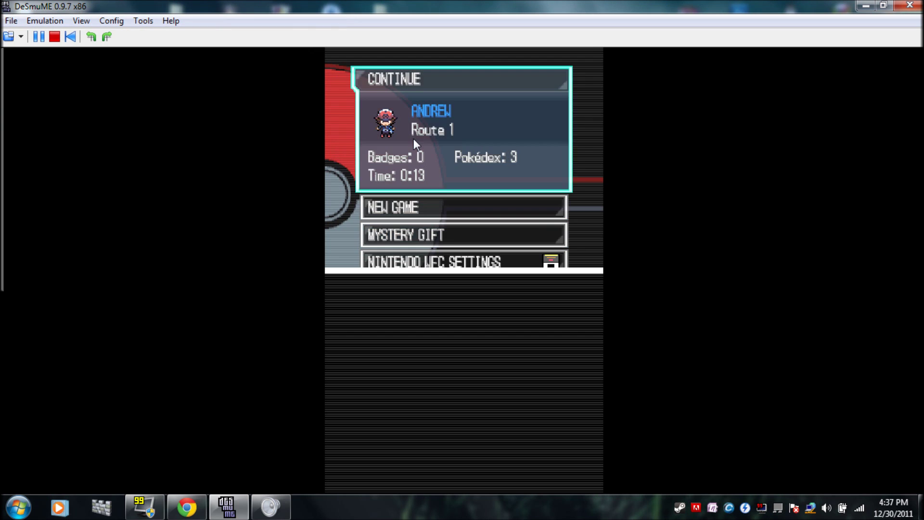
Select CONTINUE to resume the saved game on Route 1
key(Up)
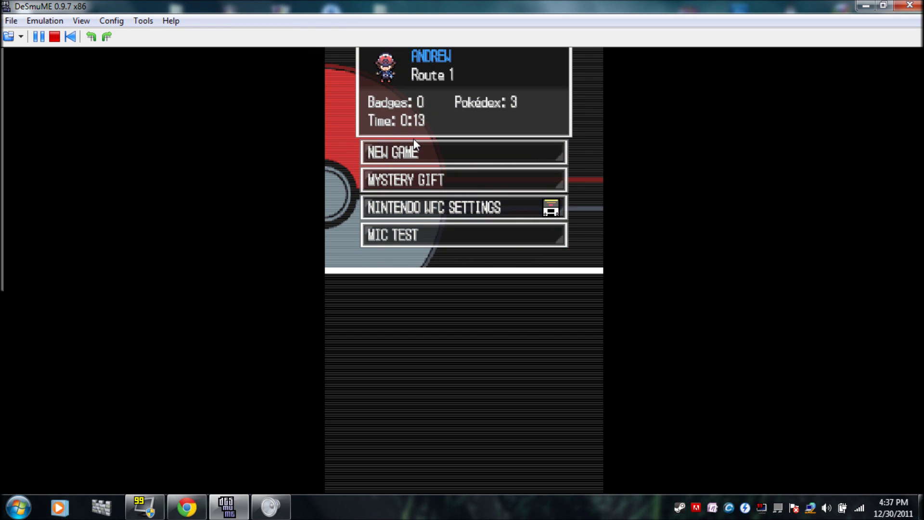
key(Down)
key(x)
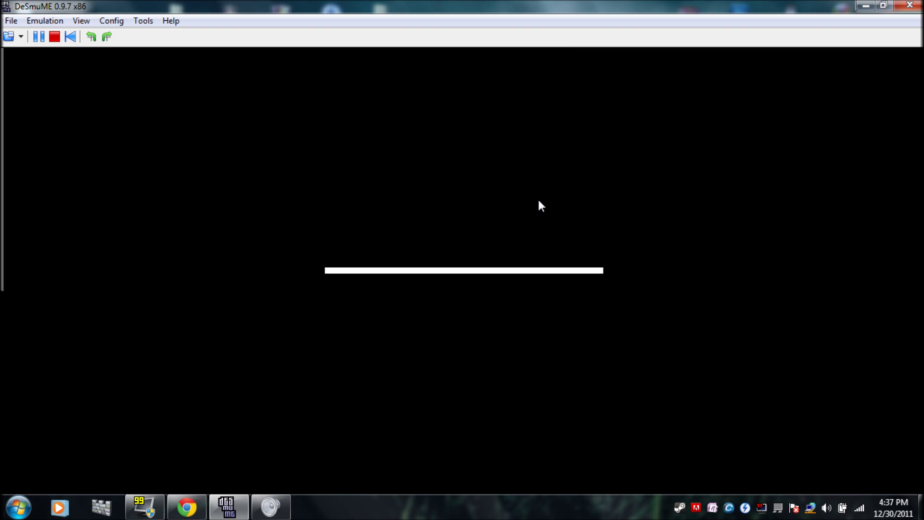
Unmute DeSmuME in the Volume Mixer and walk the character down the path
click(827, 508)
click(831, 472)
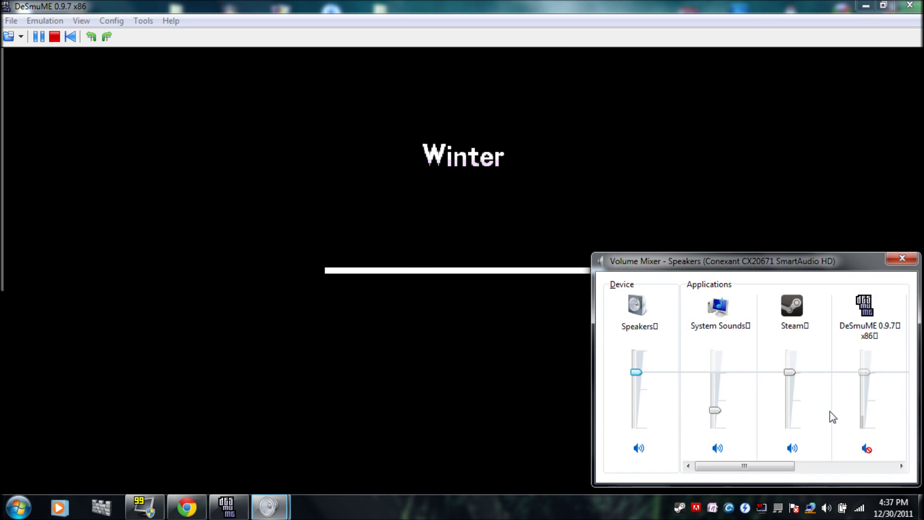
click(490, 155)
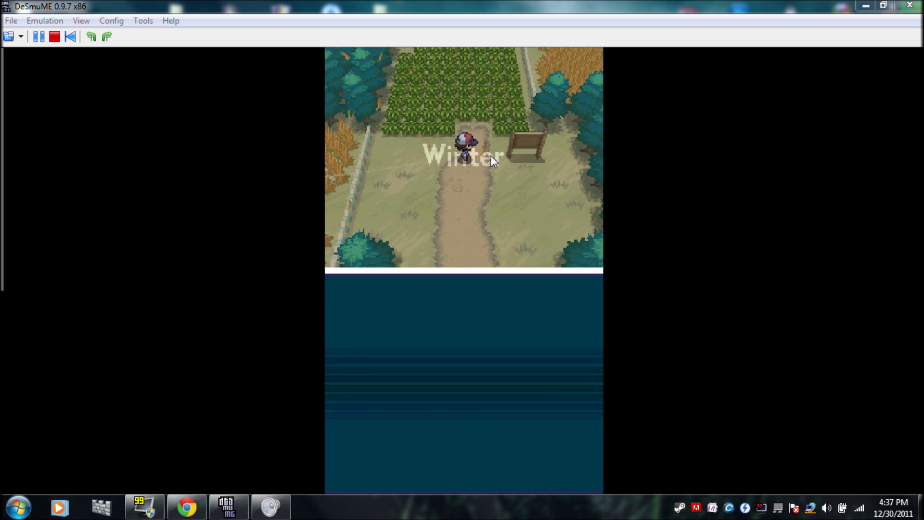
key(Down)
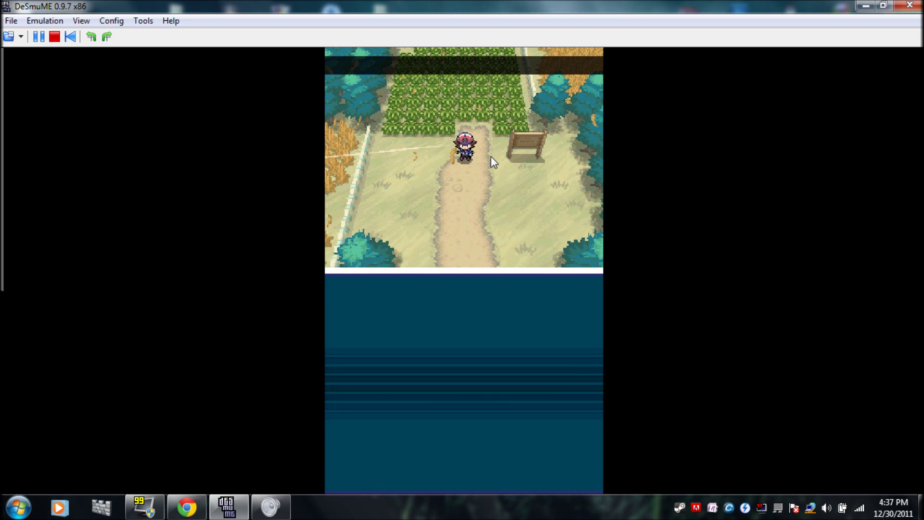
key(Down)
Restore the emulator window, reposition it, and set its window size to 1.5x
click(889, 5)
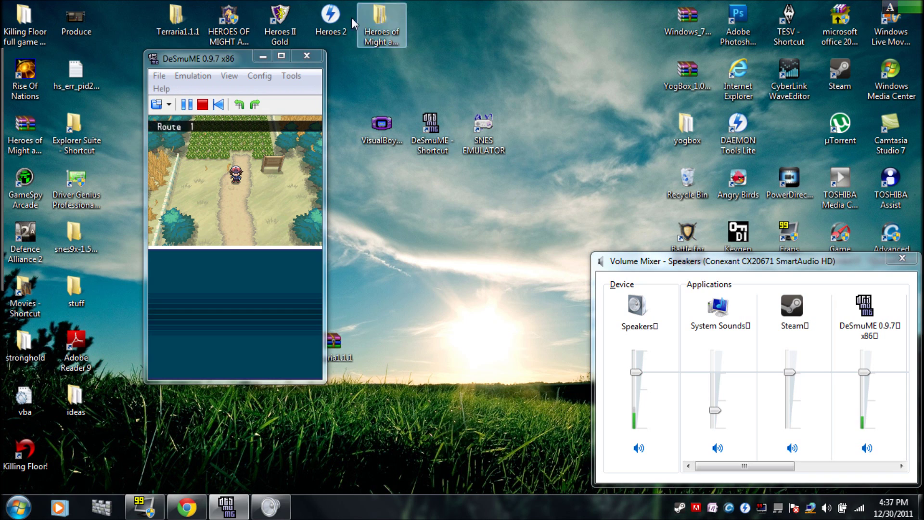
drag(245, 66, 284, 65)
click(266, 75)
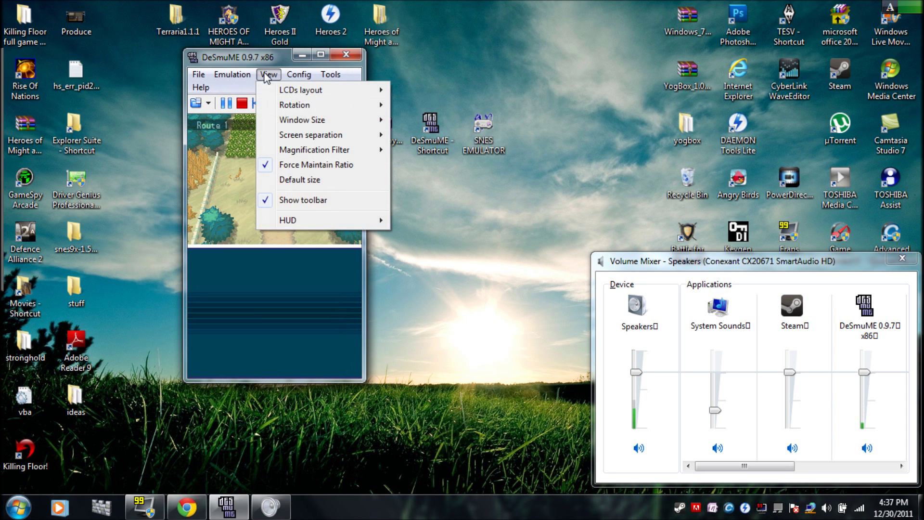
mouse_move(285, 119)
click(413, 135)
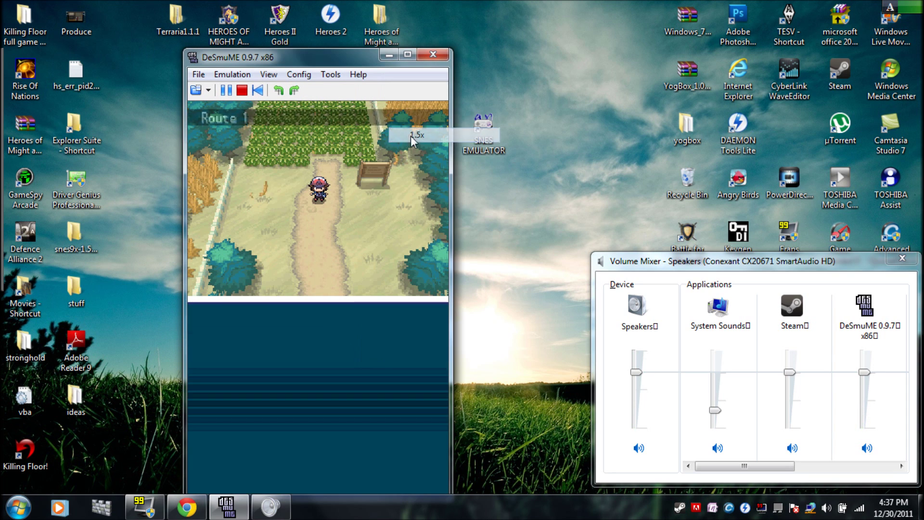
drag(361, 63, 364, 33)
Close the Volume Mixer and walk the character north into the tall grass
click(899, 262)
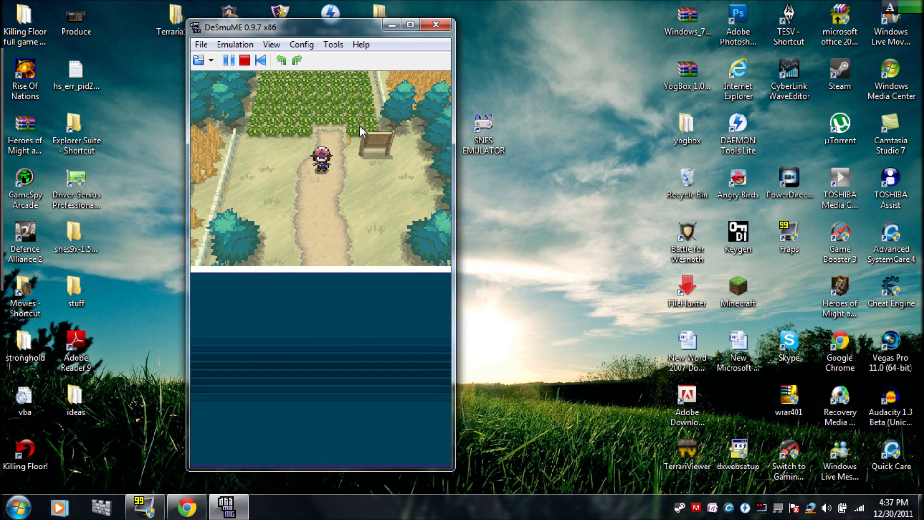
key(Up)
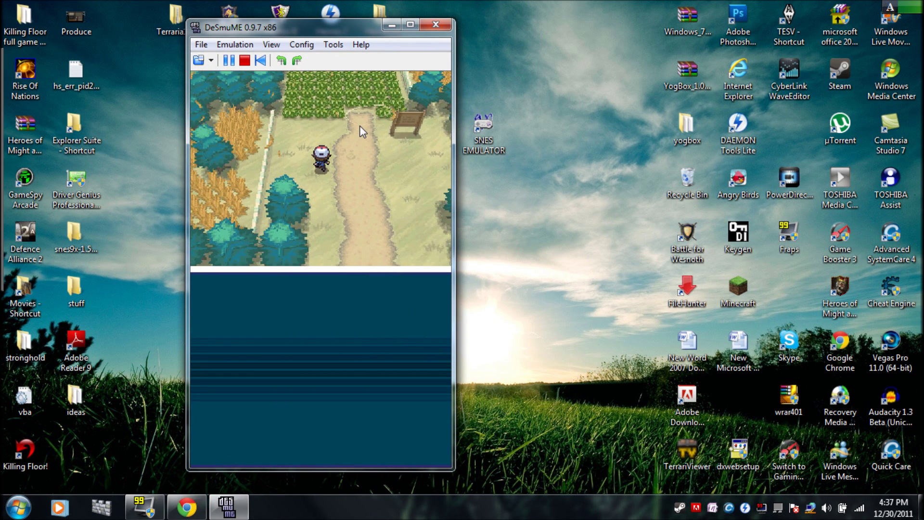
key(Up)
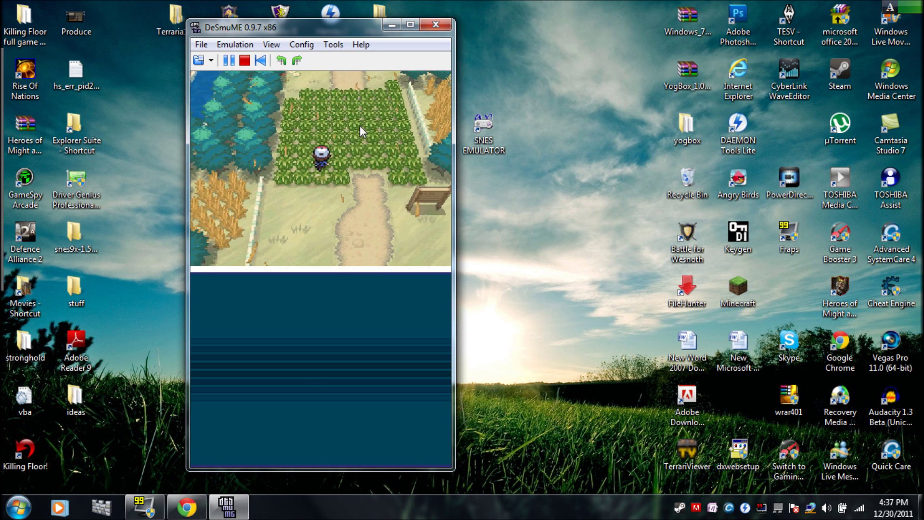